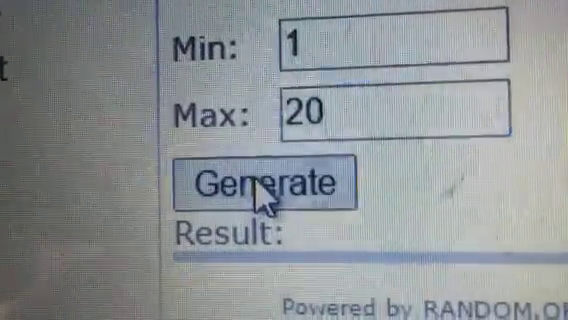
- Generate a true random number from 1 to 20, which comes out as 7
click(275, 195)
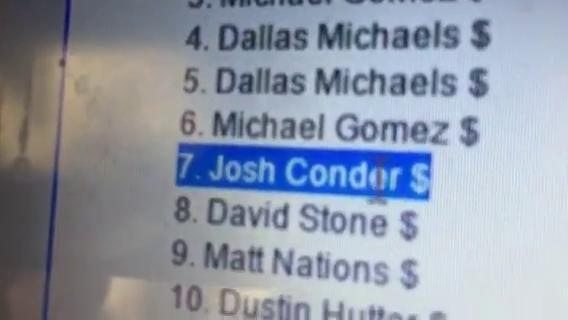
- Open the context menu on winning entry 7, then dismiss it, keeping entry 7 marked
right_click(378, 178)
click(455, 240)
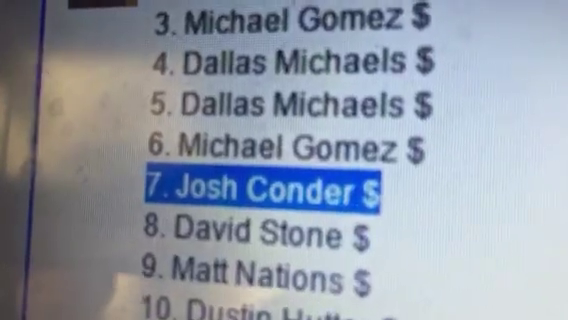